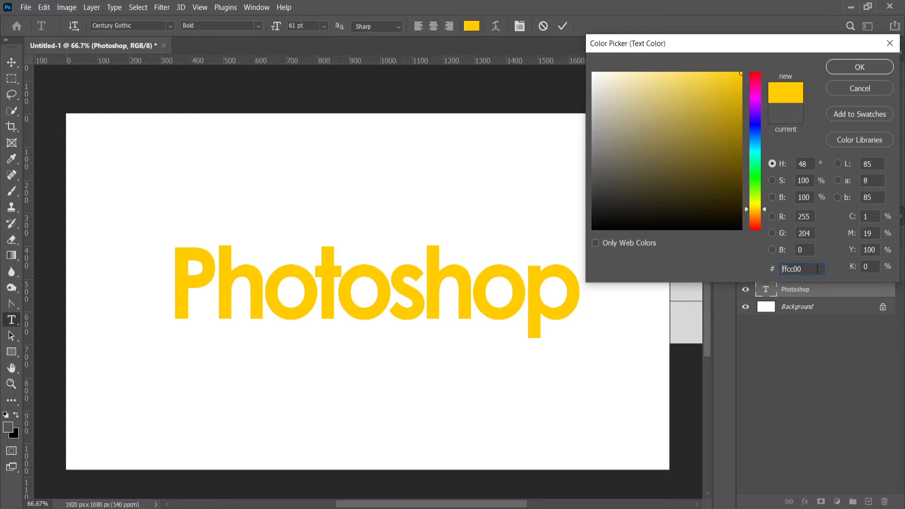
Apply the yellow colour ffcc00 to the "Photoshop" text and commit the text edit
{"action": "left_click", "coordinate": [863, 67]}
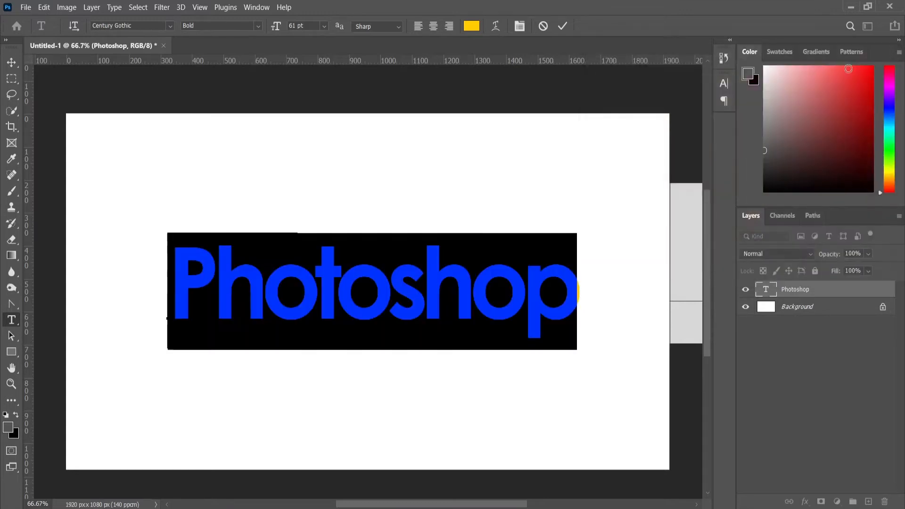
{"action": "left_click", "coordinate": [566, 29]}
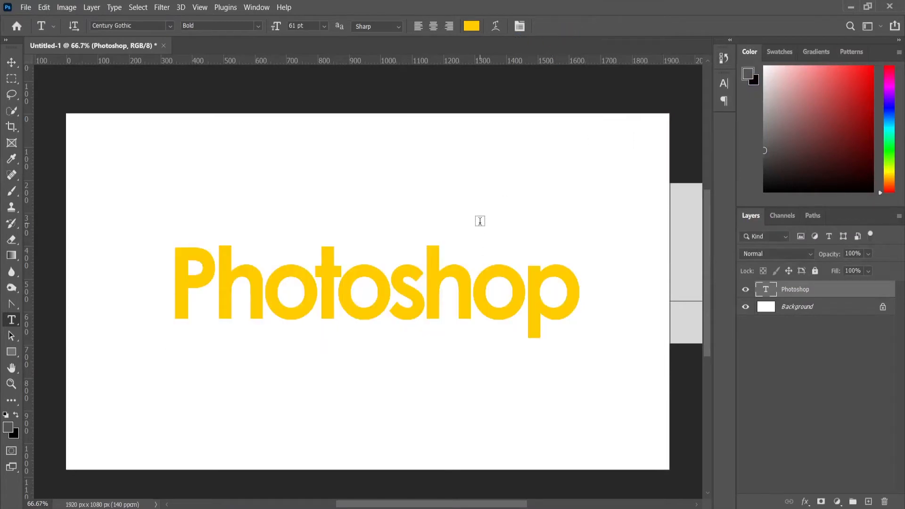
Add a Bevel & Emboss effect to the text layer with Inner Bevel style and Chisel Hard technique
{"action": "left_click", "coordinate": [806, 503]}
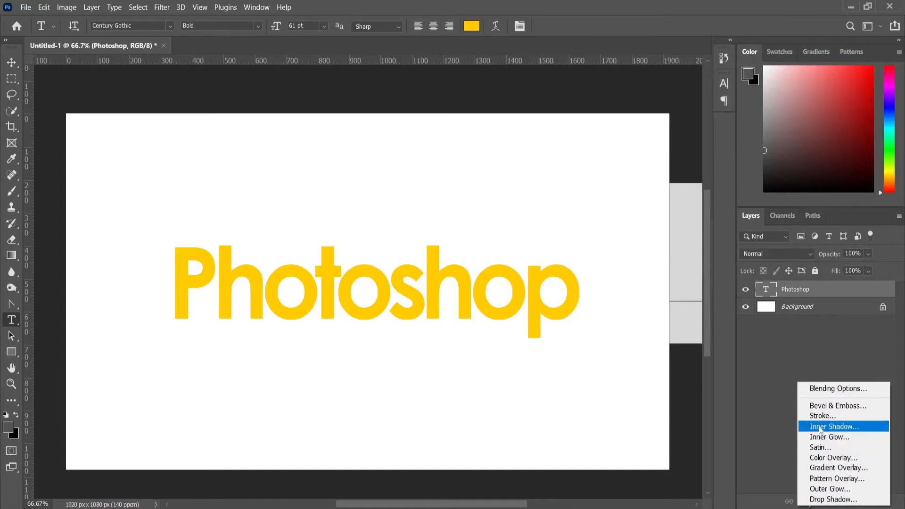
{"action": "left_click", "coordinate": [820, 407]}
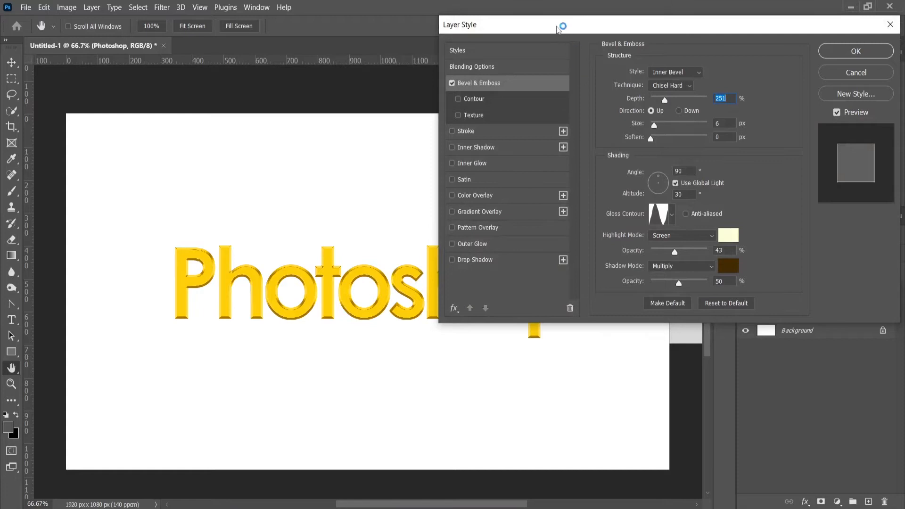
{"action": "left_click_drag", "start_coordinate": [557, 29], "coordinate": [630, 28]}
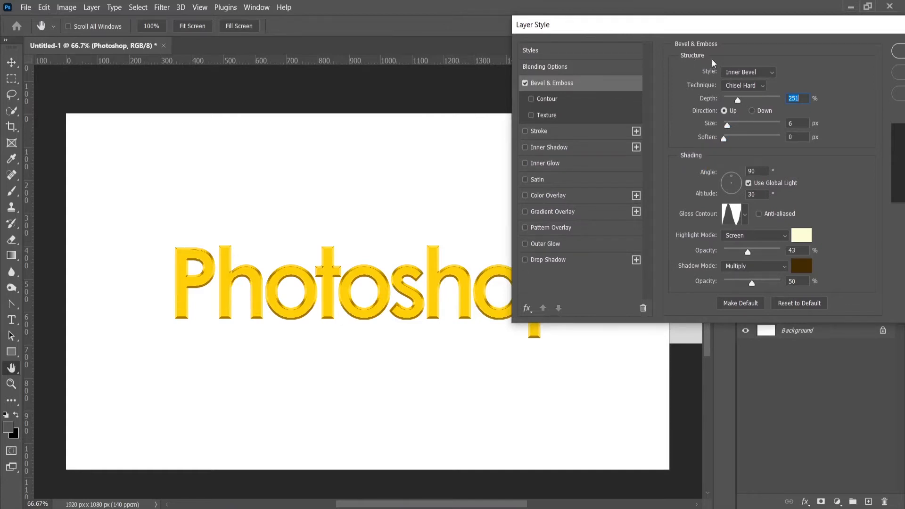
{"action": "left_click", "coordinate": [763, 76]}
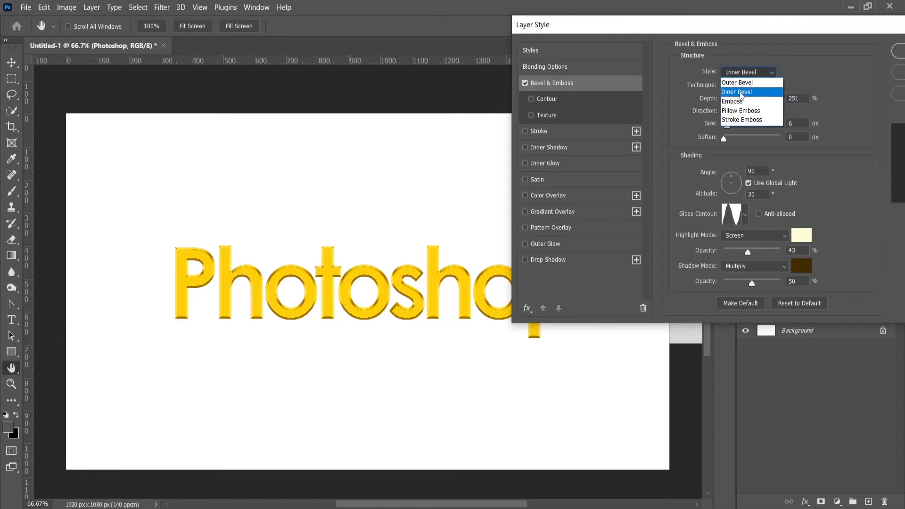
{"action": "left_click", "coordinate": [741, 94]}
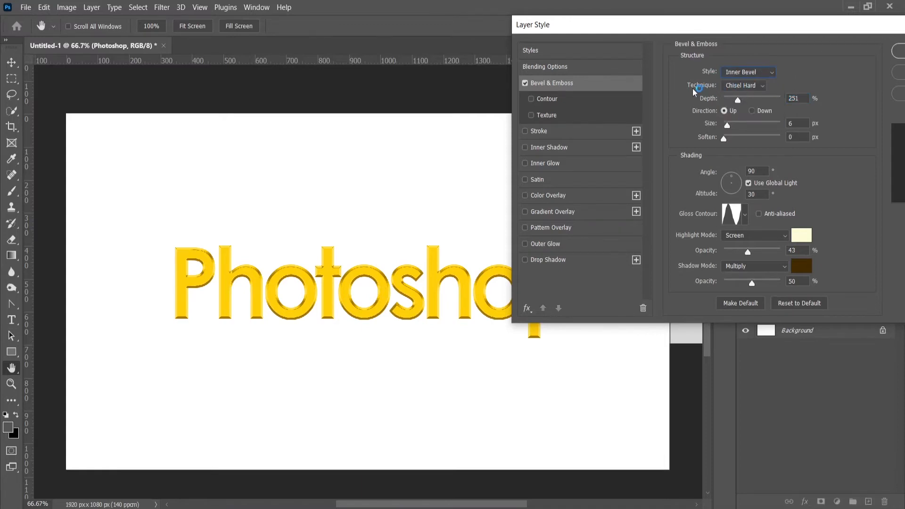
{"action": "left_click", "coordinate": [748, 87]}
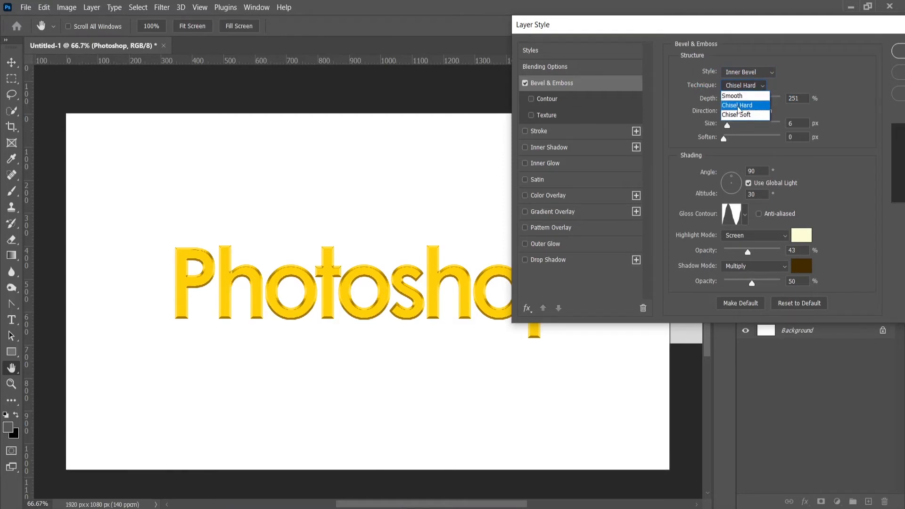
{"action": "left_click", "coordinate": [739, 108]}
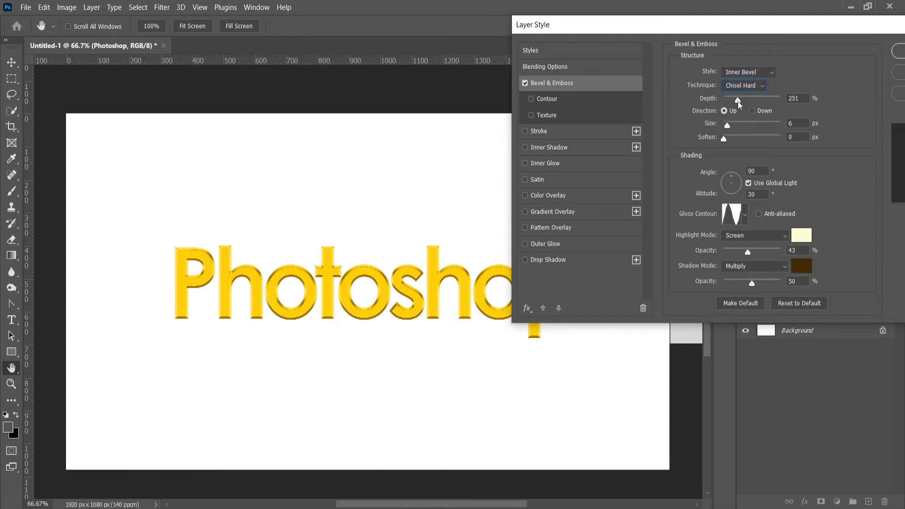
Set the bevel's depth to 532% and size to 7 px, keeping the existing gloss contour
{"action": "left_click_drag", "start_coordinate": [739, 104], "coordinate": [742, 104]}
{"action": "left_click_drag", "start_coordinate": [741, 100], "coordinate": [728, 125]}
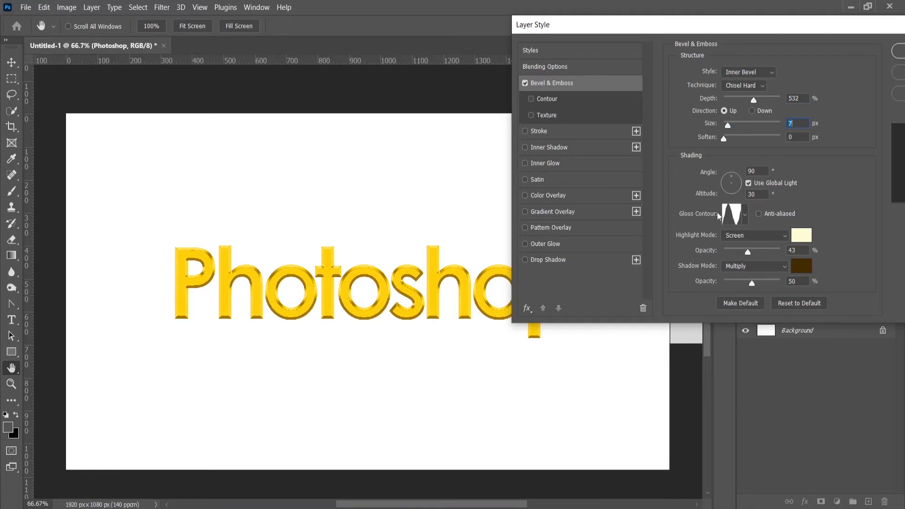
{"action": "left_click", "coordinate": [745, 215]}
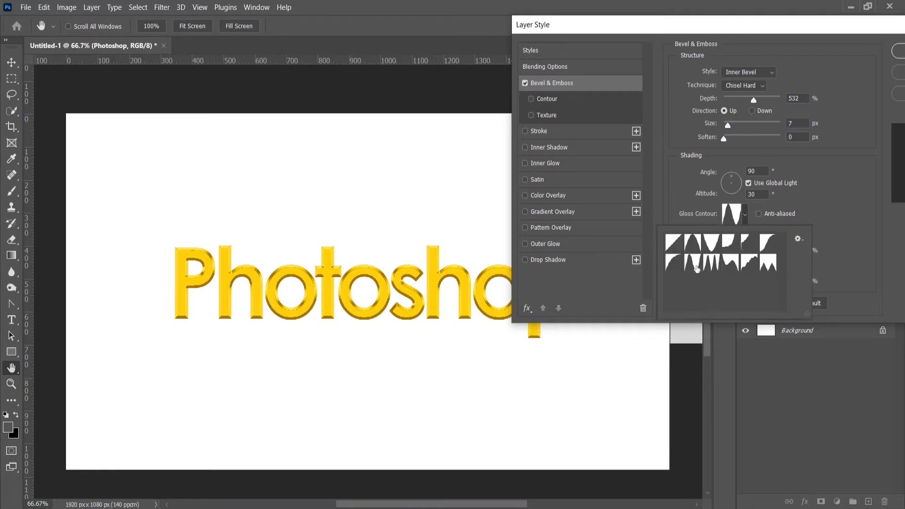
{"action": "left_click", "coordinate": [834, 209]}
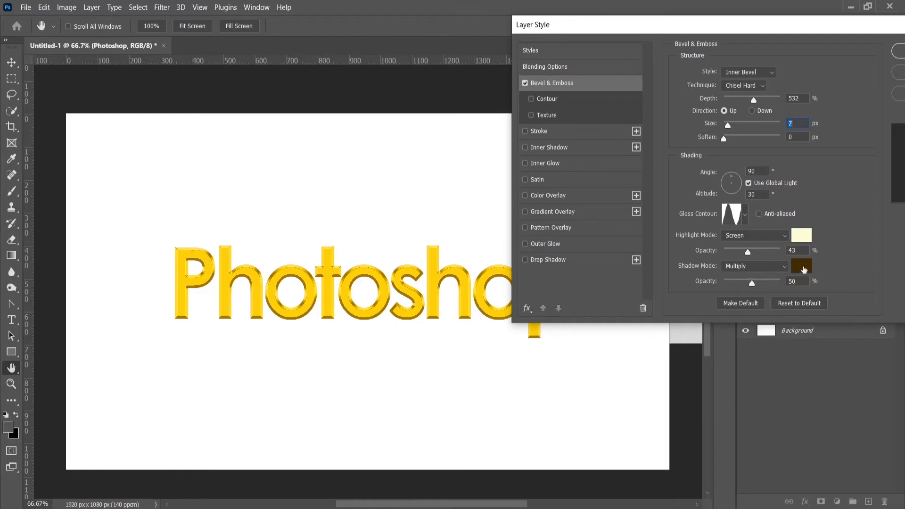
Set the bevel's highlight colour to pale yellow fffcd1 and its shadow colour to dark brown 3c2600
{"action": "left_click", "coordinate": [802, 235]}
{"action": "left_click_drag", "start_coordinate": [617, 85], "coordinate": [621, 72]}
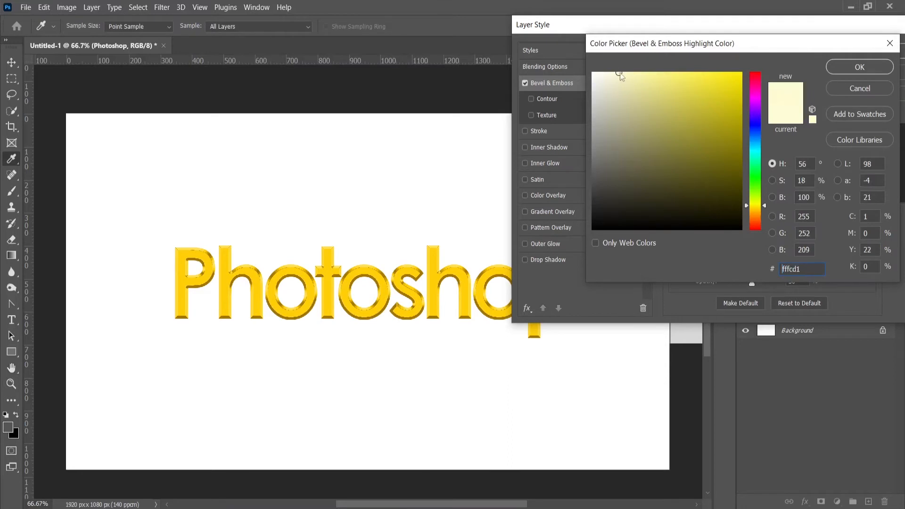
{"action": "left_click", "coordinate": [860, 67]}
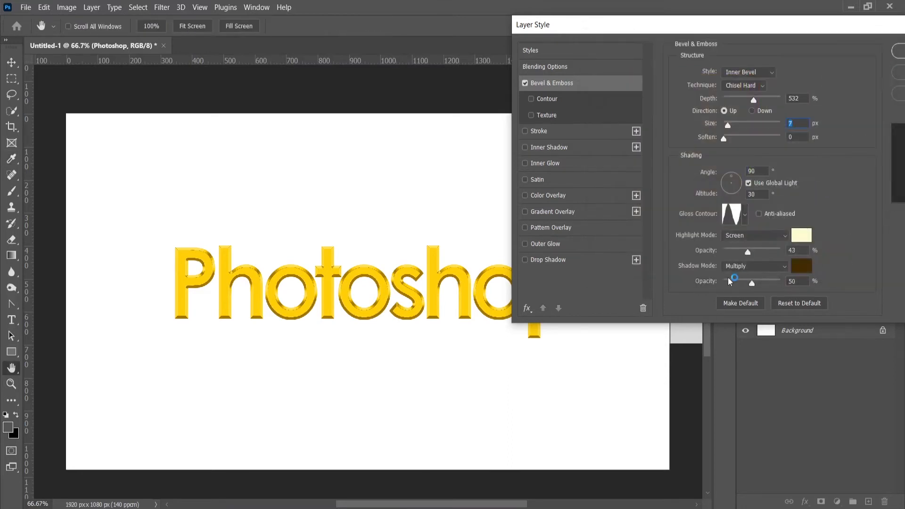
{"action": "left_click", "coordinate": [801, 266]}
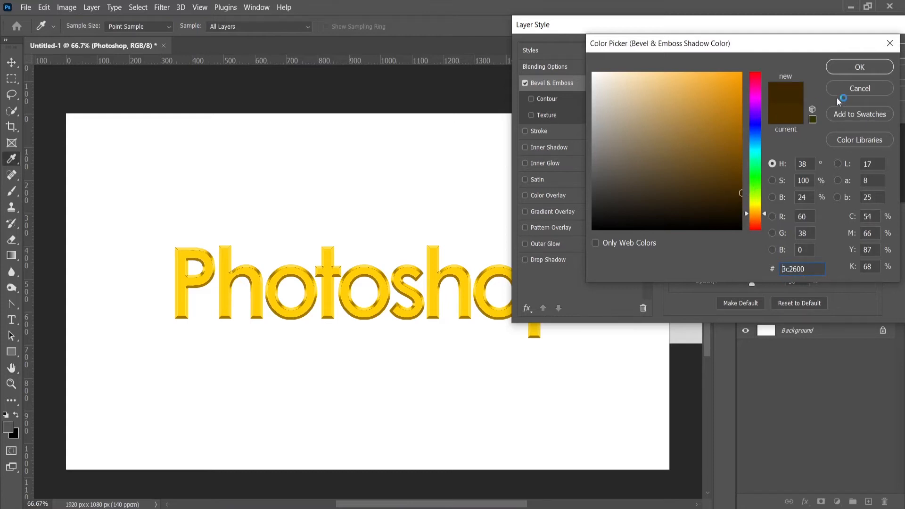
{"action": "left_click", "coordinate": [860, 67]}
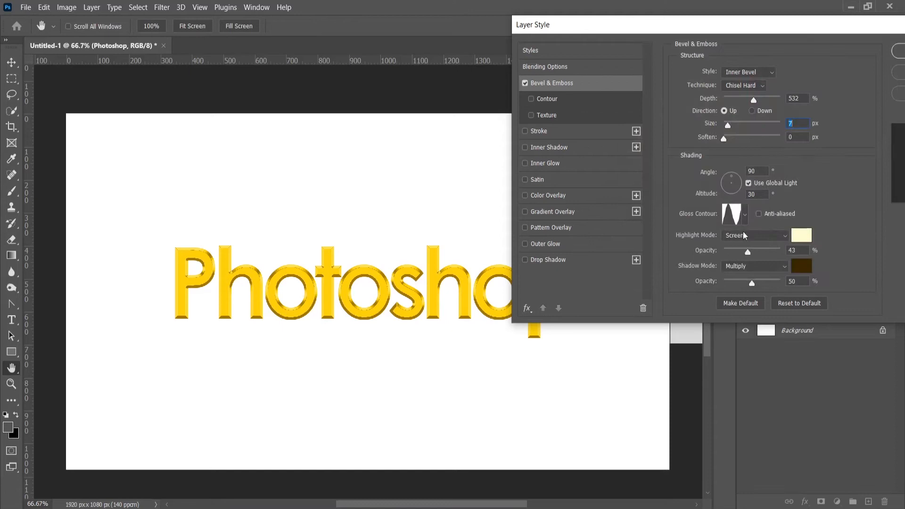
Switch the bevel's highlight and shadow modes to Normal, with highlight opacity 58% and shadow opacity 43%
{"action": "left_click", "coordinate": [753, 236]}
{"action": "left_click", "coordinate": [741, 207]}
{"action": "left_click", "coordinate": [762, 273]}
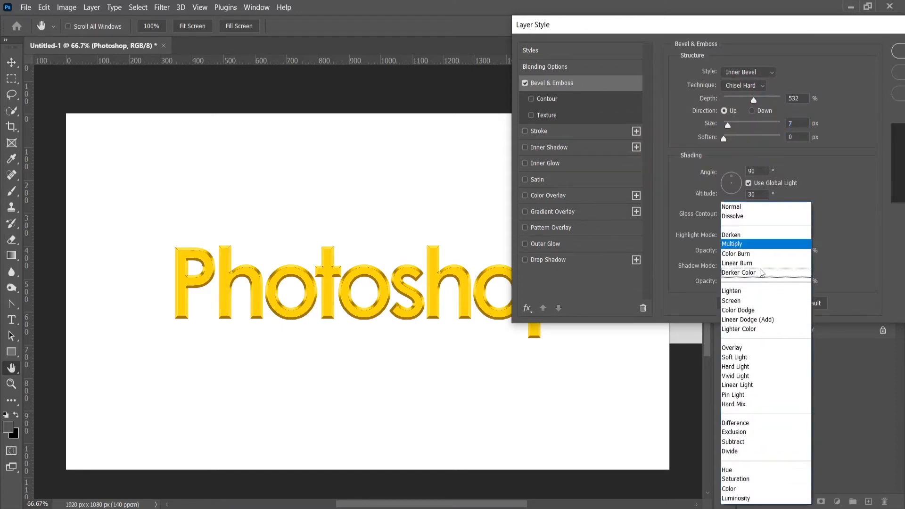
{"action": "left_click", "coordinate": [747, 209]}
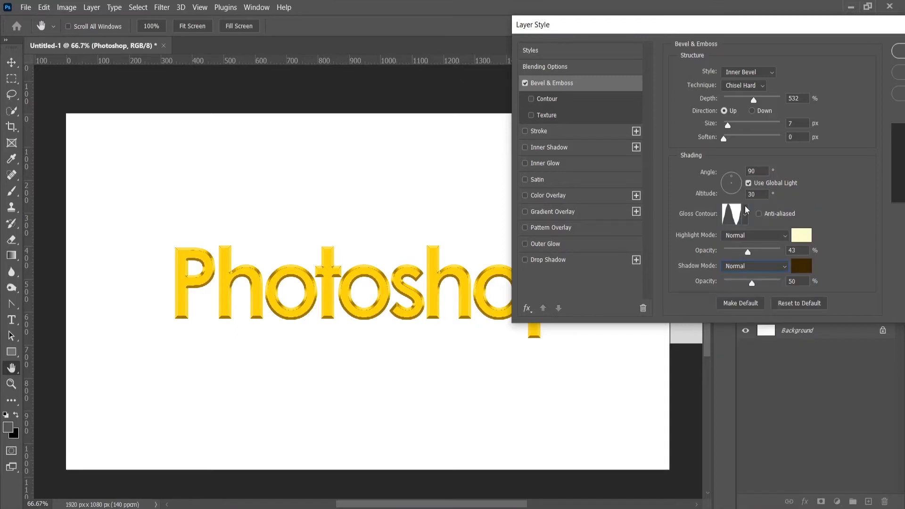
{"action": "left_click_drag", "start_coordinate": [750, 253], "coordinate": [748, 284]}
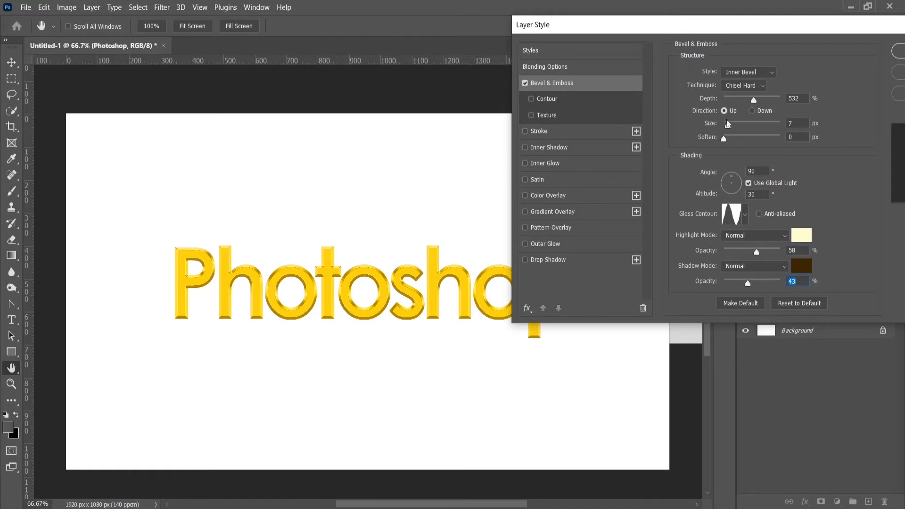
Refine the bevel structure to depth 344% and size 7 px, with the direction set to Up
{"action": "mouse_move", "coordinate": [727, 126]}
{"action": "left_mouse_down"}
{"action": "mouse_move", "coordinate": [747, 128]}
{"action": "mouse_move", "coordinate": [729, 128]}
{"action": "left_mouse_up"}
{"action": "left_click", "coordinate": [730, 126]}
{"action": "mouse_move", "coordinate": [755, 99]}
{"action": "left_mouse_down"}
{"action": "mouse_move", "coordinate": [738, 103]}
{"action": "mouse_move", "coordinate": [773, 106]}
{"action": "mouse_move", "coordinate": [747, 103]}
{"action": "left_mouse_up"}
{"action": "left_click", "coordinate": [753, 112]}
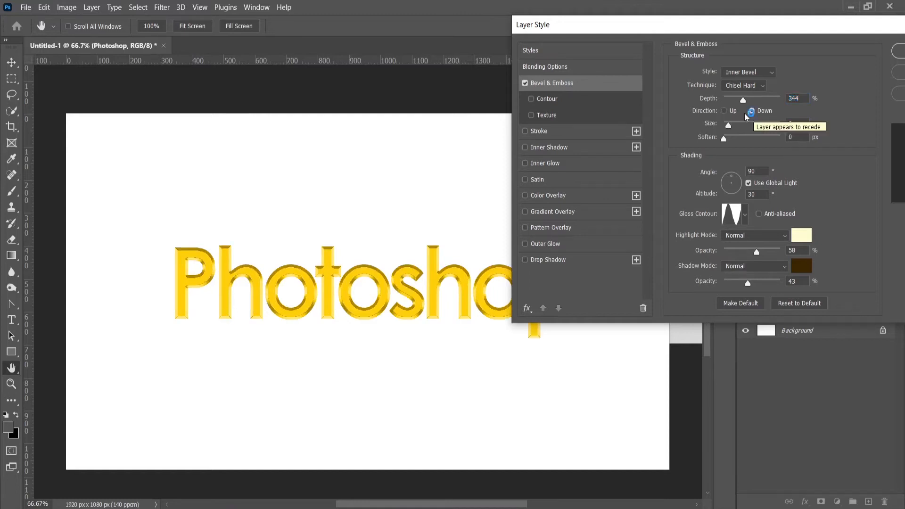
{"action": "left_click", "coordinate": [725, 111]}
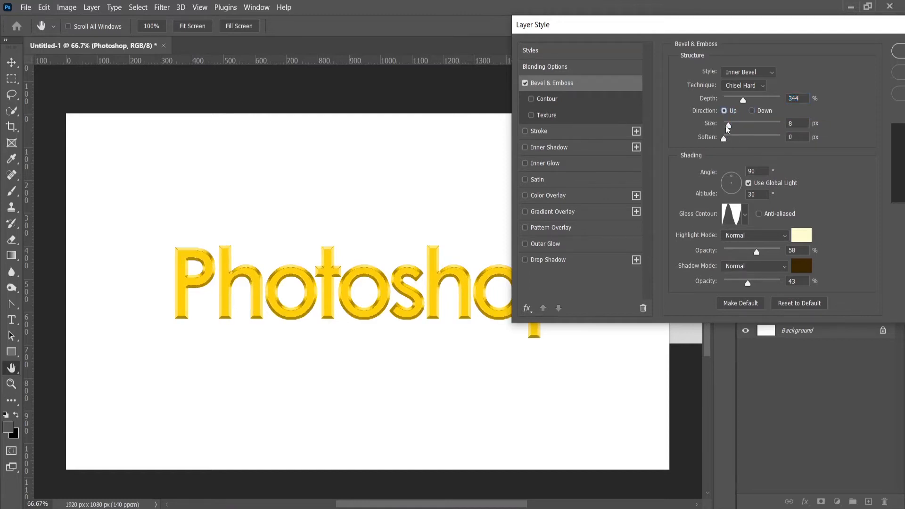
{"action": "left_click_drag", "start_coordinate": [728, 126], "coordinate": [728, 126]}
Set the bevel's light angle to 76° and altitude to 26°, and apply the layer style
{"action": "left_click", "coordinate": [735, 180]}
{"action": "left_click", "coordinate": [735, 179]}
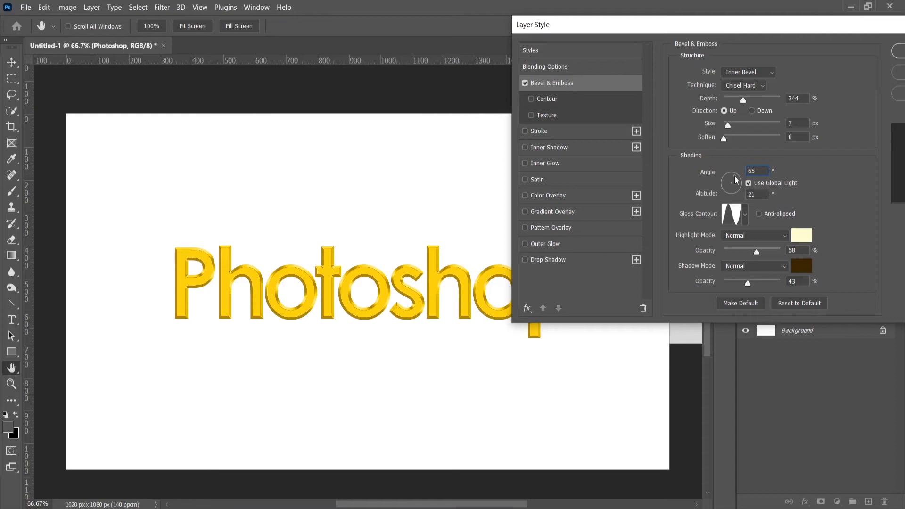
{"action": "left_click", "coordinate": [735, 179]}
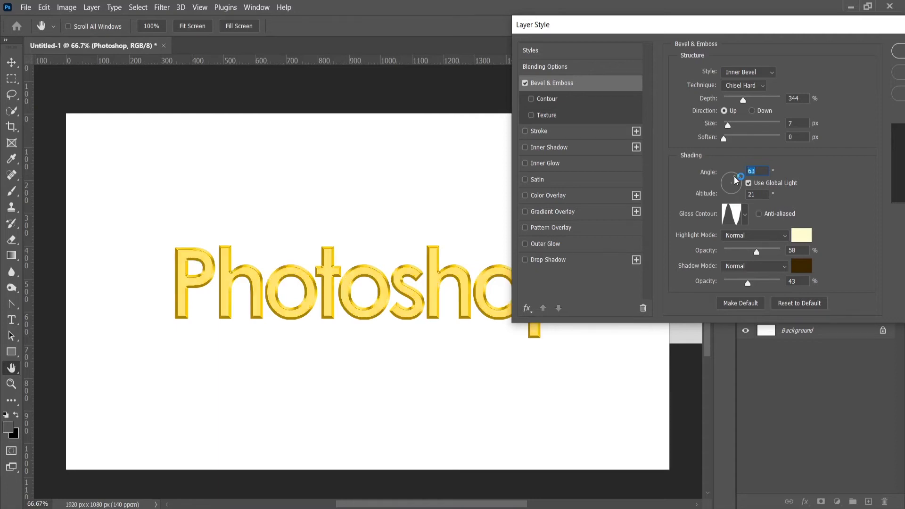
{"action": "left_click", "coordinate": [734, 179]}
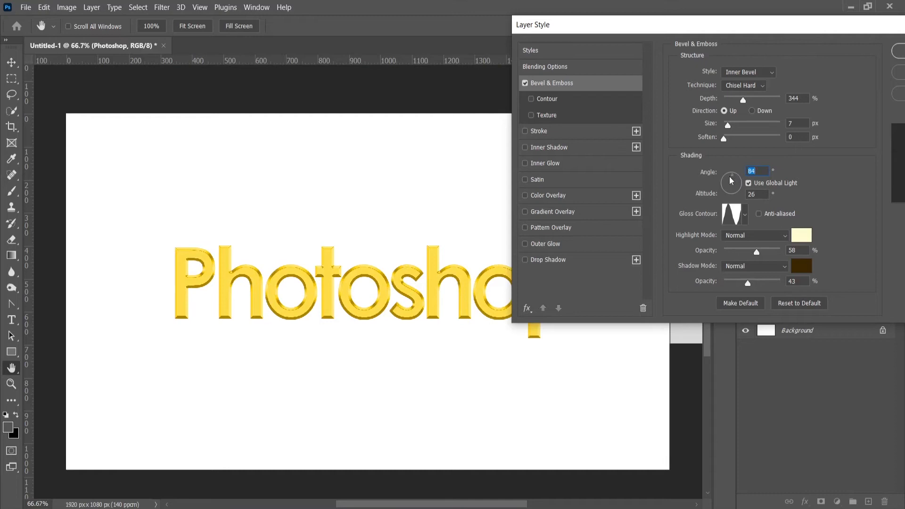
{"action": "left_click_drag", "start_coordinate": [729, 179], "coordinate": [734, 179]}
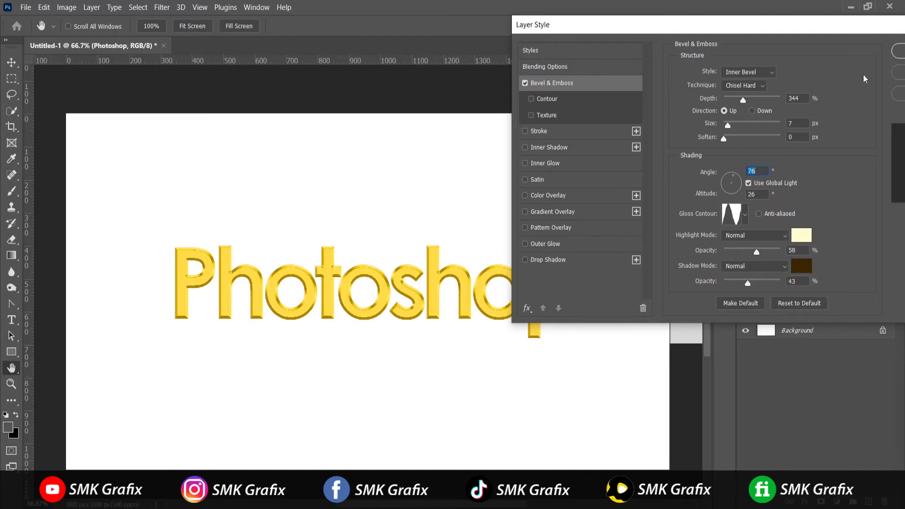
{"action": "left_click_drag", "start_coordinate": [881, 32], "coordinate": [845, 33]}
{"action": "left_click", "coordinate": [885, 50]}
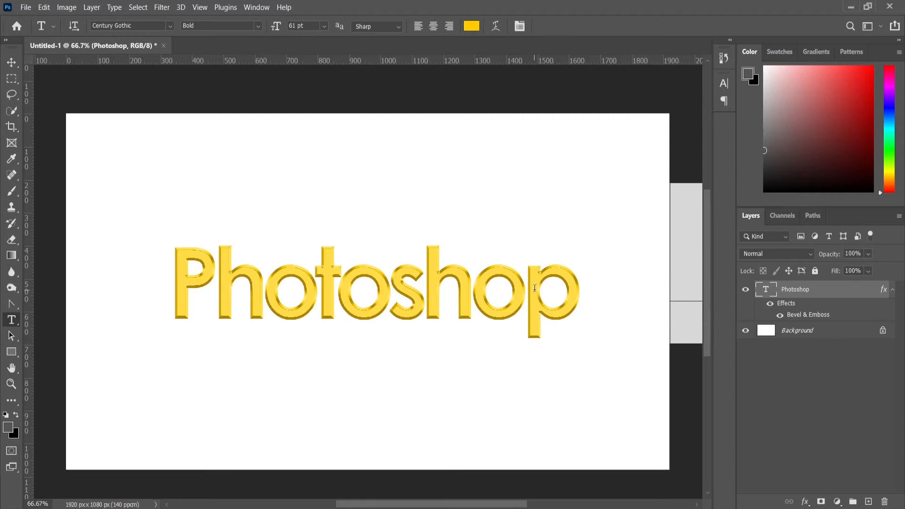
Add a Gradient fill layer above the text and choose the Black, White preset from the Basics group
{"action": "left_click", "coordinate": [837, 502]}
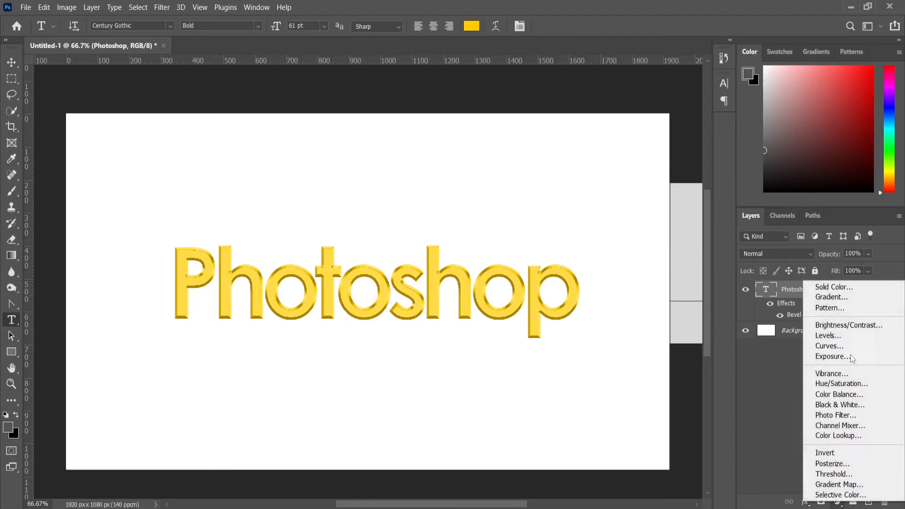
{"action": "left_click", "coordinate": [842, 300]}
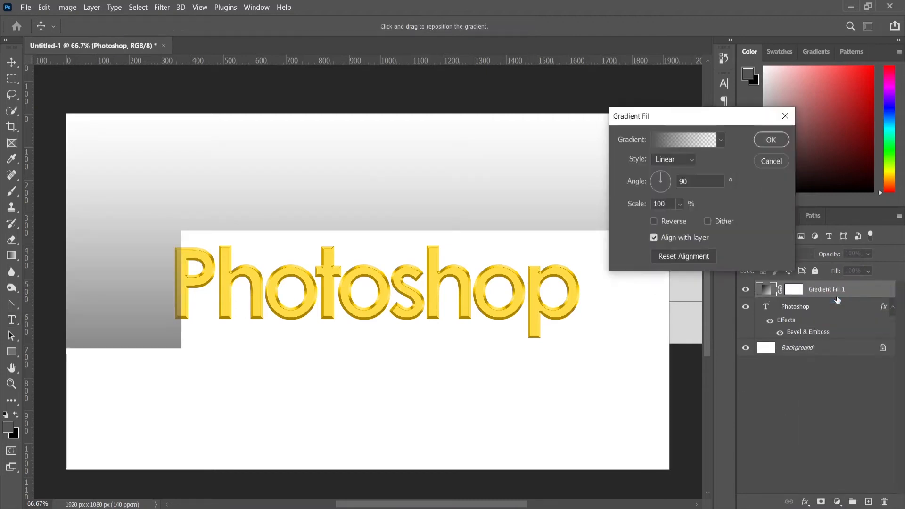
{"action": "left_click", "coordinate": [667, 148]}
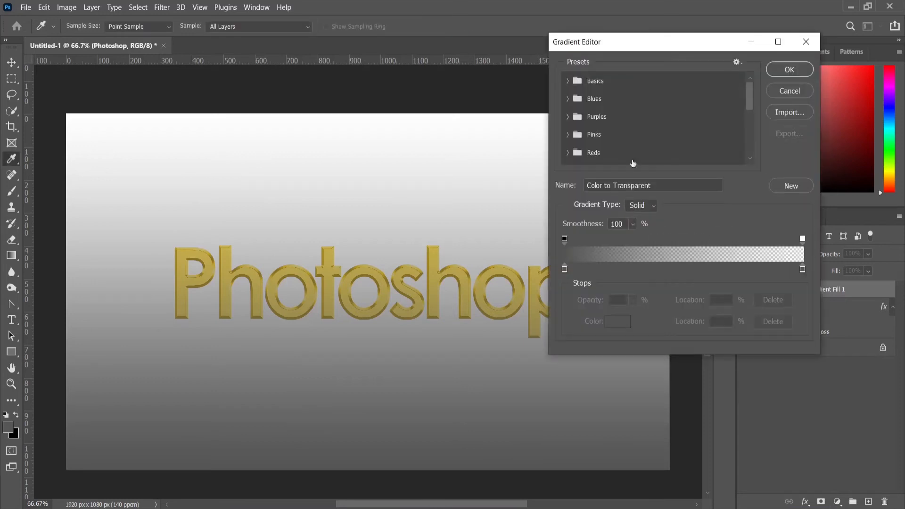
{"action": "left_click", "coordinate": [568, 82]}
{"action": "left_click", "coordinate": [620, 100]}
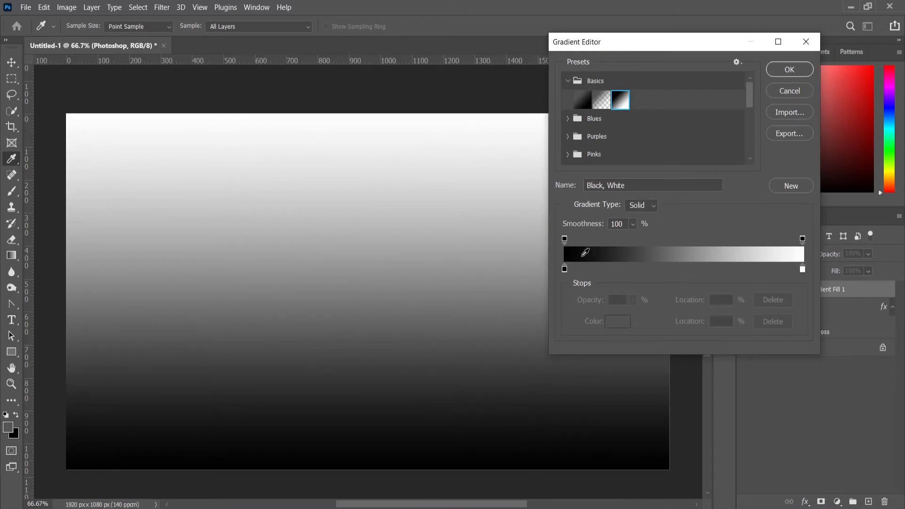
Change the gradient's white end stop to dark golden brown 4e3e00 and accept the custom gradient
{"action": "double_click", "coordinate": [803, 269]}
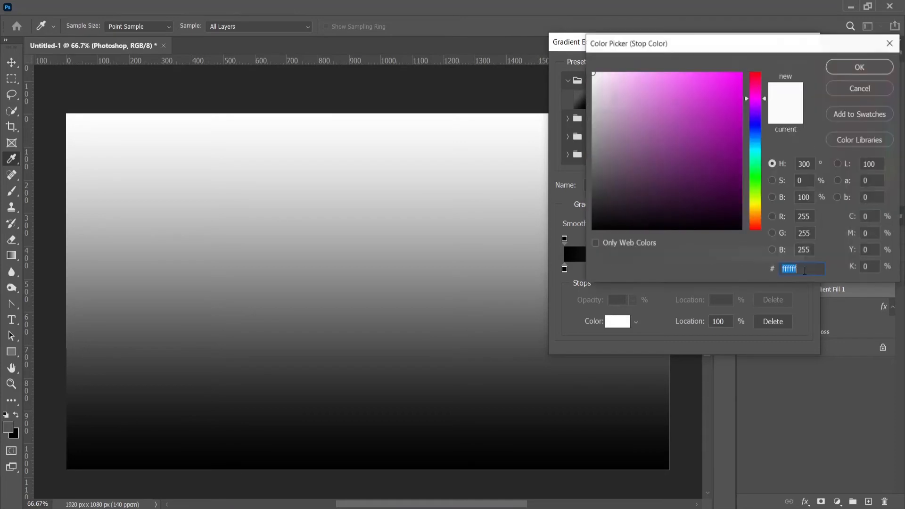
{"action": "left_click", "coordinate": [756, 209]}
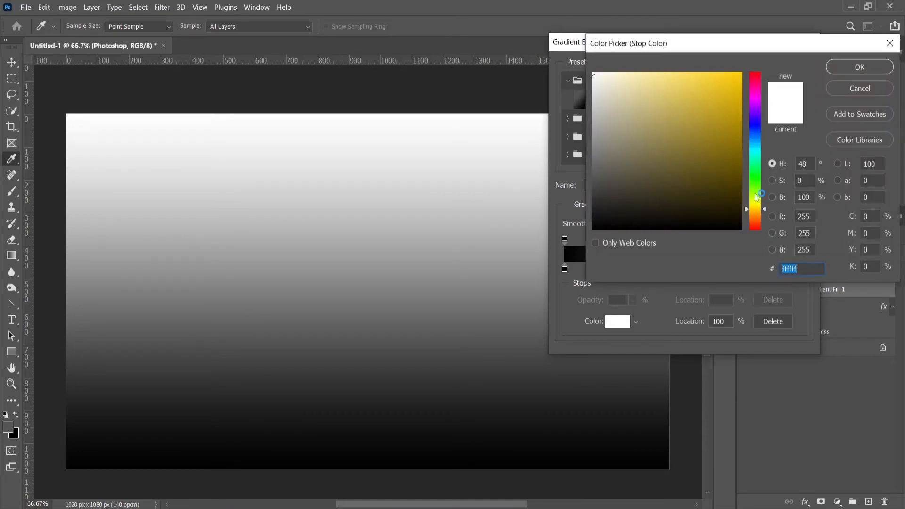
{"action": "mouse_move", "coordinate": [742, 137]}
{"action": "left_mouse_down"}
{"action": "mouse_move", "coordinate": [742, 181]}
{"action": "mouse_move", "coordinate": [751, 182]}
{"action": "left_mouse_up"}
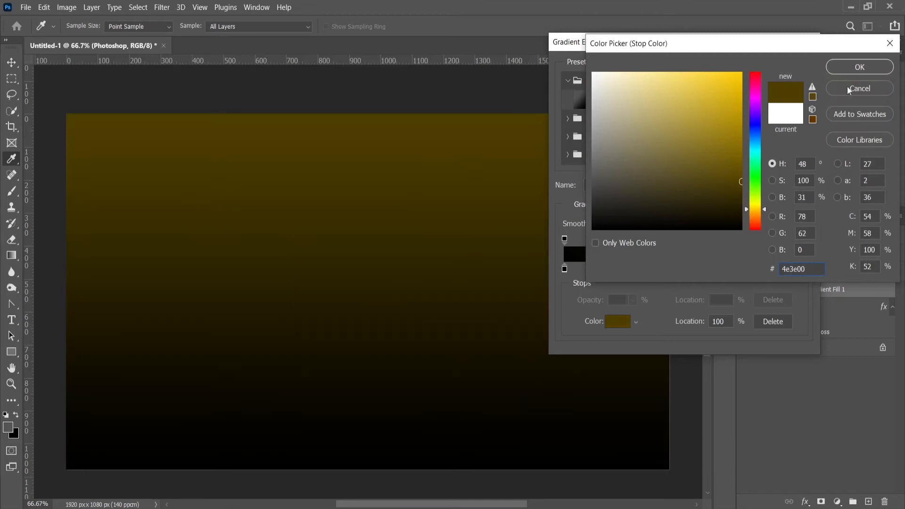
{"action": "left_click", "coordinate": [860, 68]}
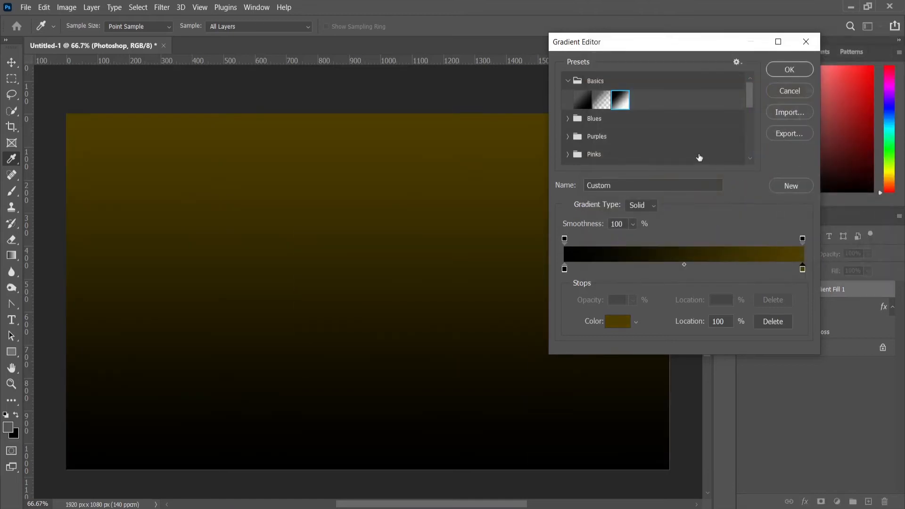
{"action": "left_click", "coordinate": [794, 69]}
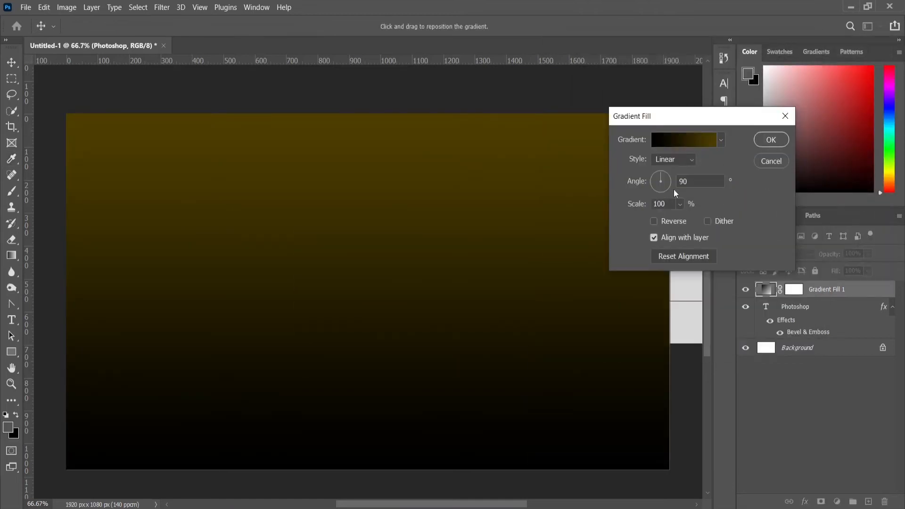
Change the gradient fill's style to Radial and reverse its colours so the dark gold sits in the centre
{"action": "left_click", "coordinate": [679, 204]}
{"action": "left_click", "coordinate": [679, 203]}
{"action": "left_click", "coordinate": [684, 159]}
{"action": "left_click", "coordinate": [674, 182]}
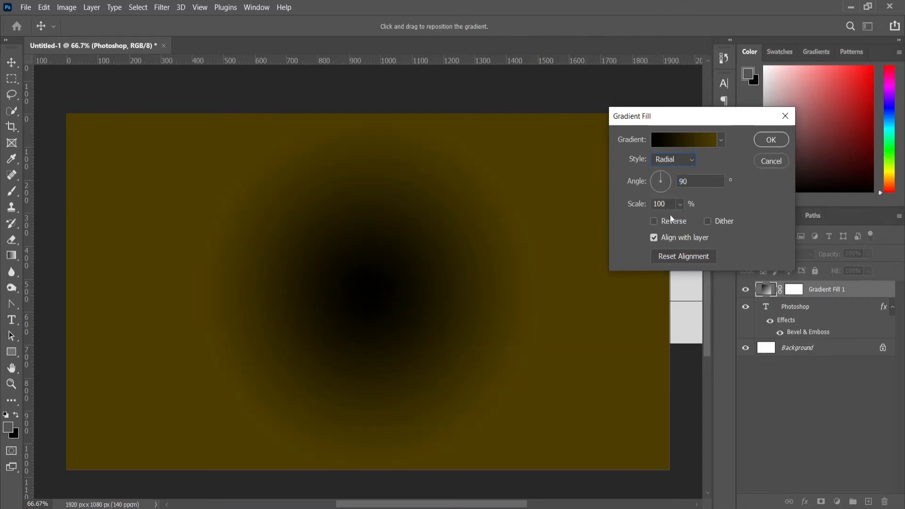
{"action": "left_click", "coordinate": [653, 222]}
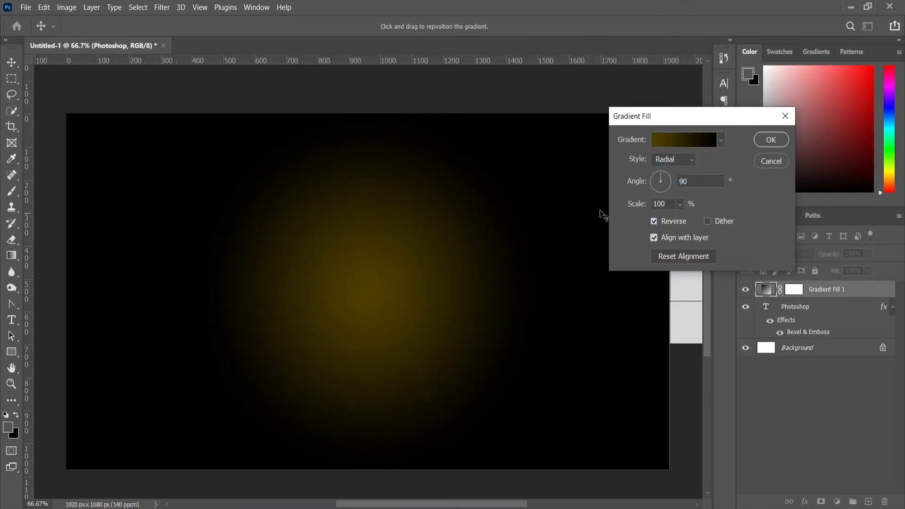
Scale the radial gradient to 166%, accept the fill and place its layer beneath the Photoshop text layer
{"action": "left_click", "coordinate": [680, 205]}
{"action": "left_click_drag", "start_coordinate": [682, 221], "coordinate": [686, 223]}
{"action": "left_click", "coordinate": [770, 140]}
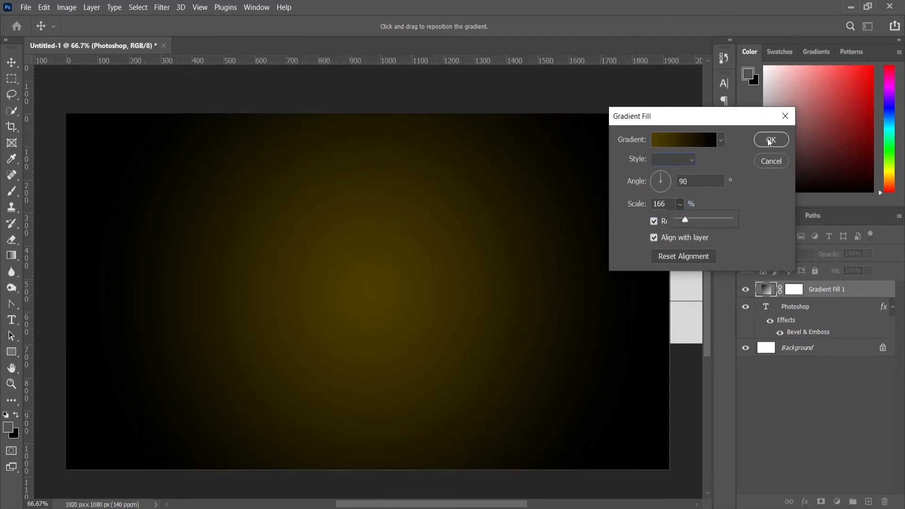
{"action": "left_click_drag", "start_coordinate": [765, 291], "coordinate": [766, 335]}
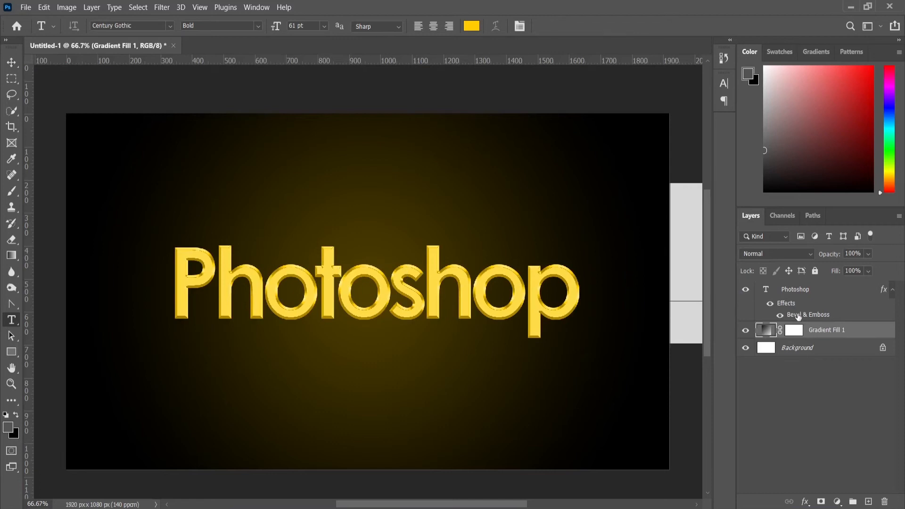
Edit the Photoshop text's Bevel & Emboss to depth 563%, size 10 px and light angle 103°, and apply it
{"action": "left_click", "coordinate": [821, 309]}
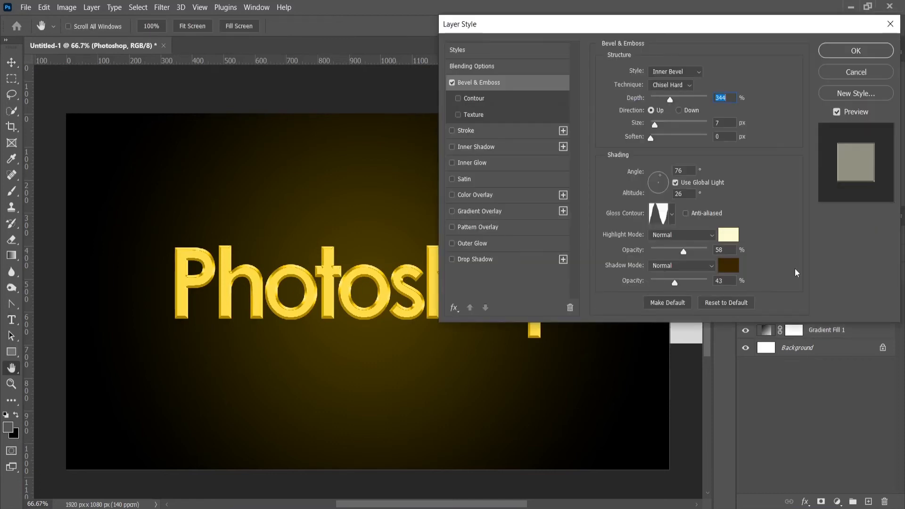
{"action": "mouse_move", "coordinate": [670, 100]}
{"action": "left_mouse_down"}
{"action": "mouse_move", "coordinate": [686, 100]}
{"action": "mouse_move", "coordinate": [658, 129]}
{"action": "left_mouse_up"}
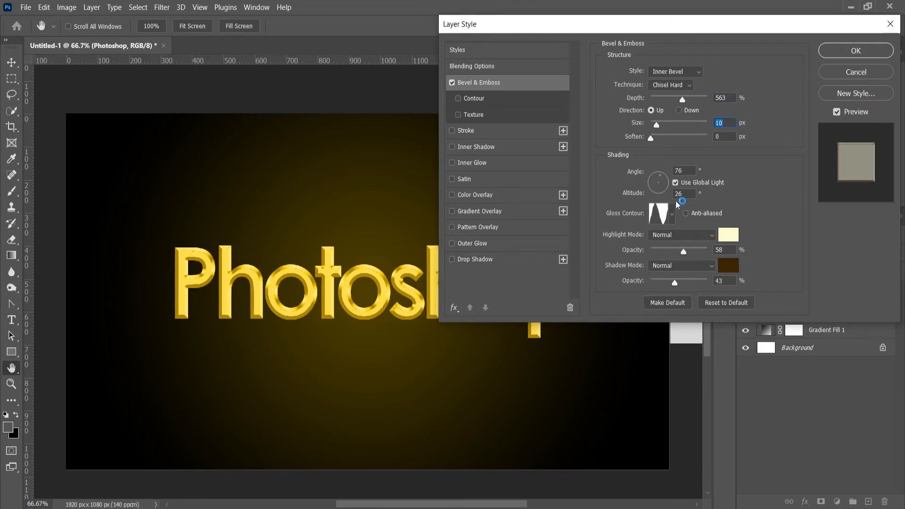
{"action": "mouse_move", "coordinate": [660, 176]}
{"action": "left_mouse_down"}
{"action": "mouse_move", "coordinate": [664, 190]}
{"action": "mouse_move", "coordinate": [659, 179]}
{"action": "left_mouse_up"}
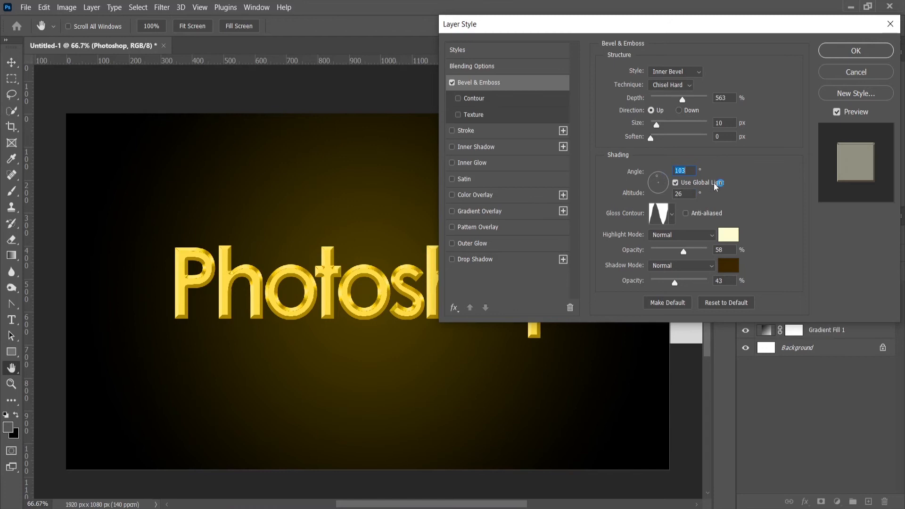
{"action": "left_click", "coordinate": [855, 50]}
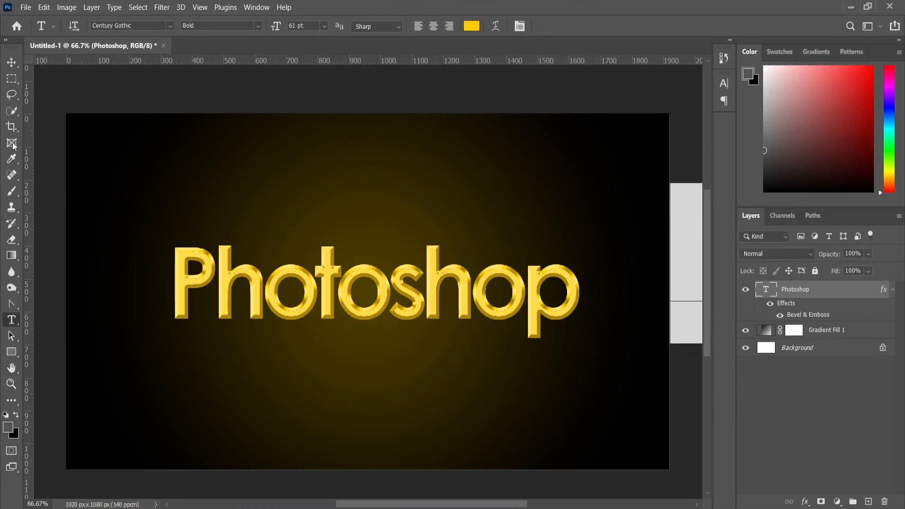
Move the Photoshop text up the canvas and add a new text line reading "Adobe" below it
{"action": "left_click", "coordinate": [11, 62]}
{"action": "left_click_drag", "start_coordinate": [275, 285], "coordinate": [267, 184]}
{"action": "left_click", "coordinate": [11, 320]}
{"action": "left_click", "coordinate": [285, 347]}
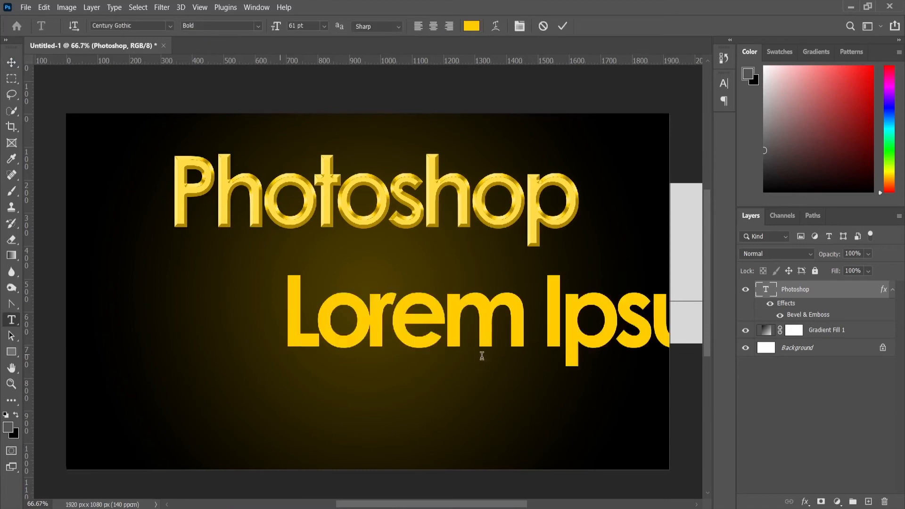
{"action": "left_click", "coordinate": [453, 340]}
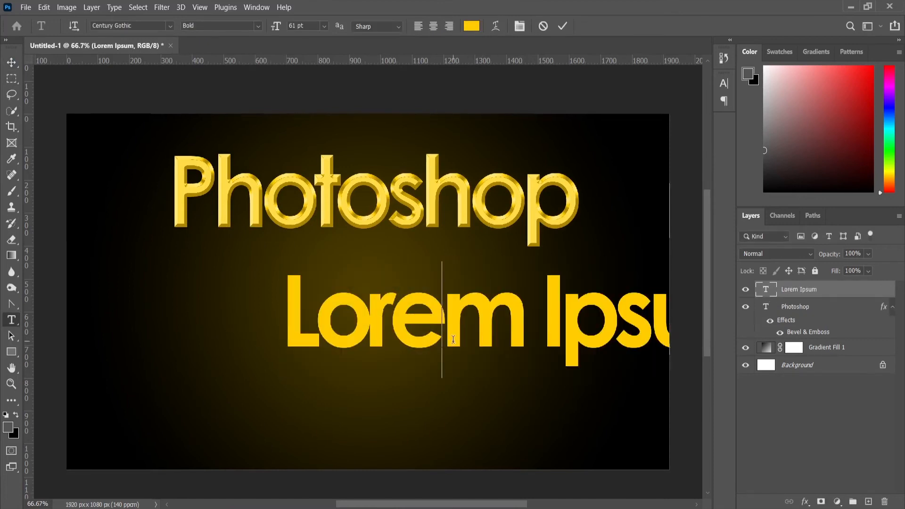
{"action": "key", "text": "ctrl+a"}
{"action": "type", "text": "Ado"}
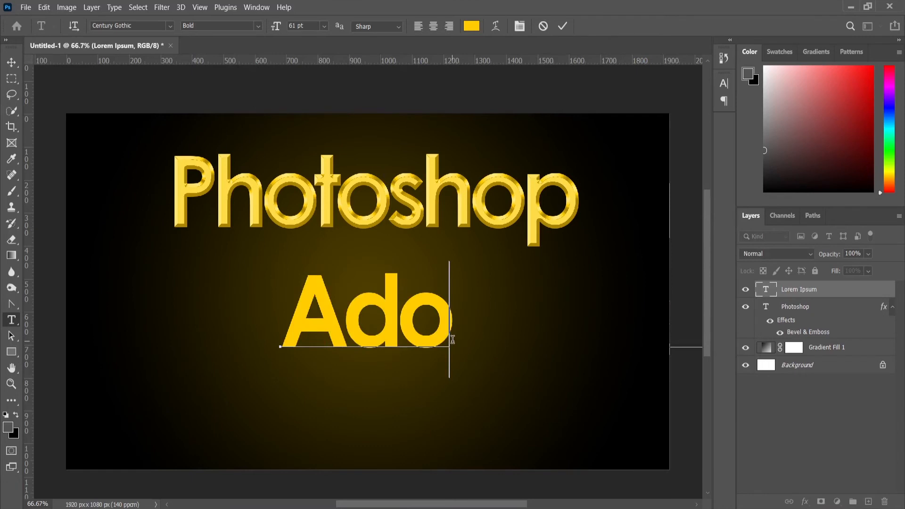
{"action": "type", "text": "be"}
Set the whole word Adobe in Myriad Pro Regular and commit the text
{"action": "key", "text": "ctrl+a"}
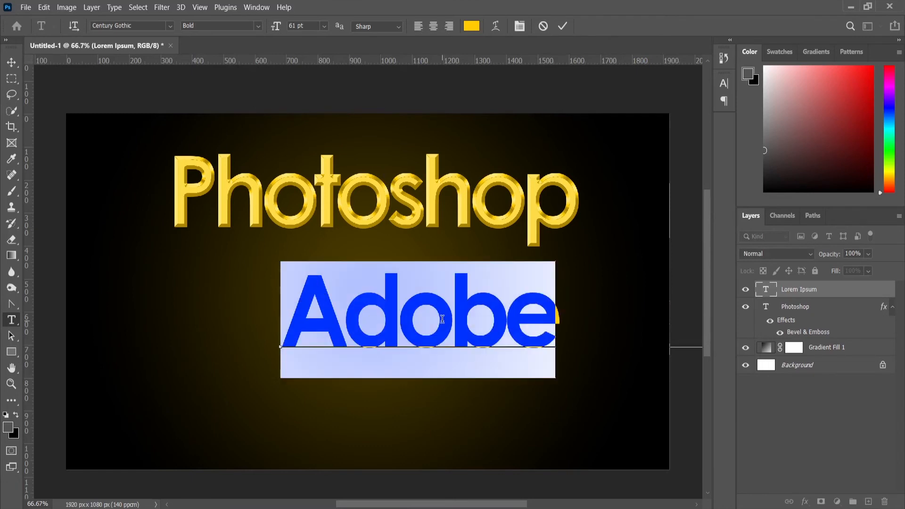
{"action": "left_click", "coordinate": [171, 27]}
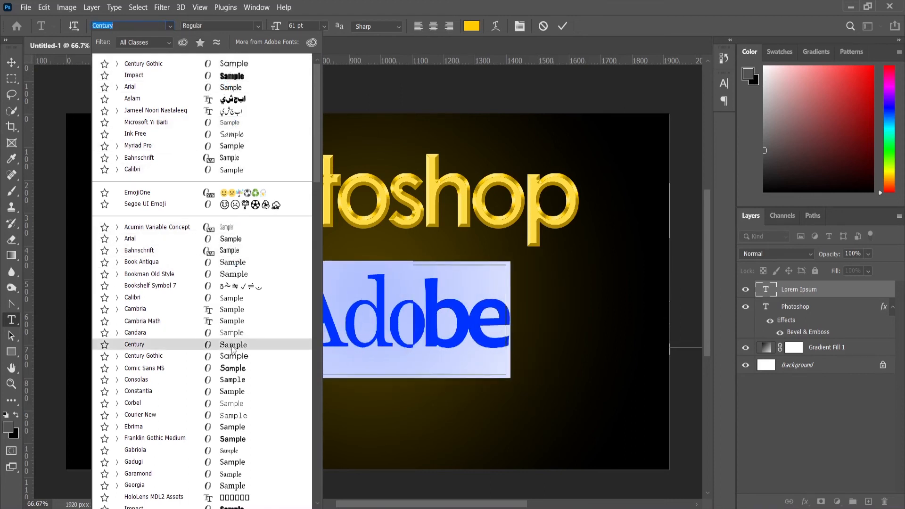
{"action": "scroll", "coordinate": [238, 424], "scroll_direction": "down", "scroll_amount": 6}
{"action": "left_click", "coordinate": [239, 392]}
{"action": "left_click", "coordinate": [170, 26]}
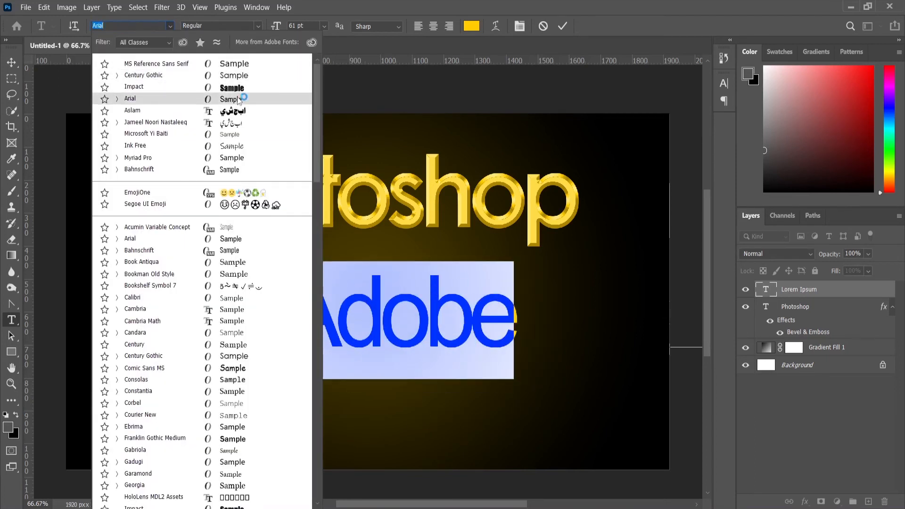
{"action": "left_click", "coordinate": [237, 160]}
{"action": "left_click", "coordinate": [562, 26]}
Set the Adobe text's tracking to -60 and the kerning between its b and e to 40
{"action": "double_click", "coordinate": [400, 320]}
{"action": "left_click", "coordinate": [520, 26]}
{"action": "left_click_drag", "start_coordinate": [660, 128], "coordinate": [655, 130]}
{"action": "left_click", "coordinate": [472, 321]}
{"action": "left_click_drag", "start_coordinate": [593, 129], "coordinate": [595, 130]}
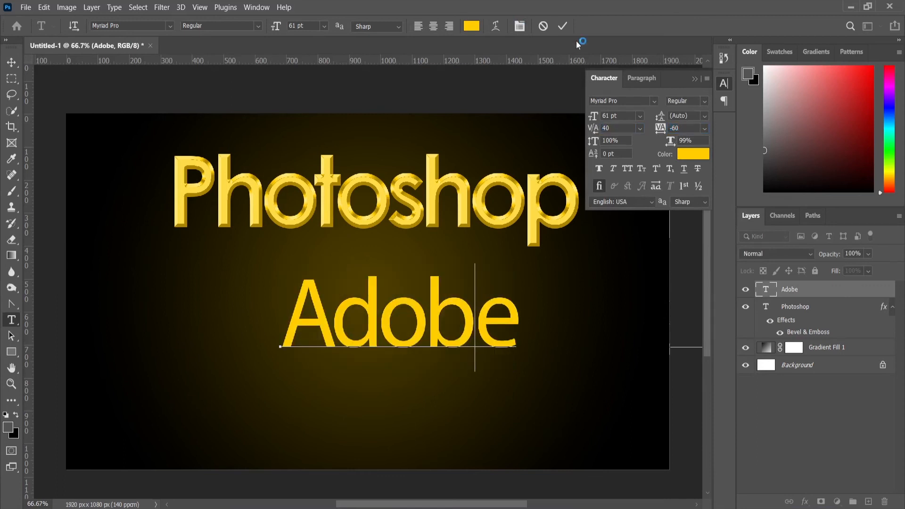
{"action": "left_click", "coordinate": [521, 262]}
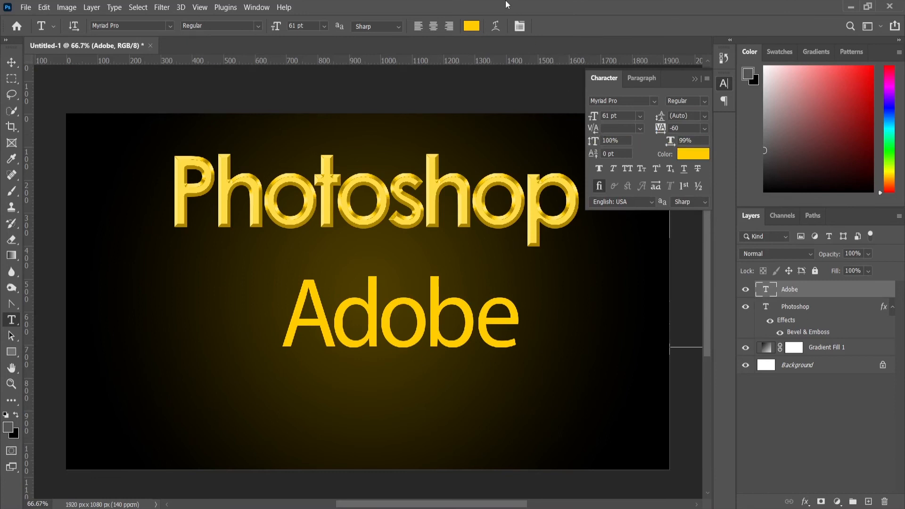
Shift the Adobe text slightly left beneath Photoshop and add a Bevel & Emboss effect to it
{"action": "left_click", "coordinate": [10, 61]}
{"action": "left_click_drag", "start_coordinate": [375, 321], "coordinate": [350, 321]}
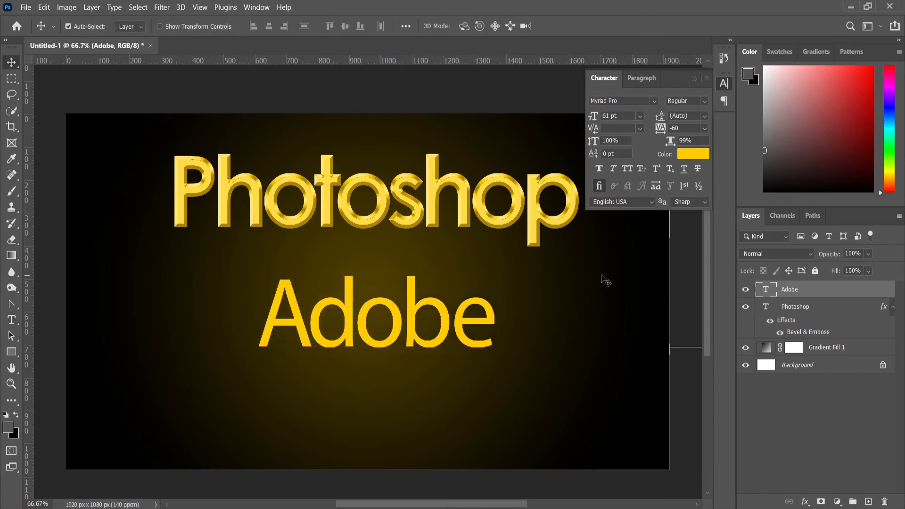
{"action": "left_click", "coordinate": [807, 502]}
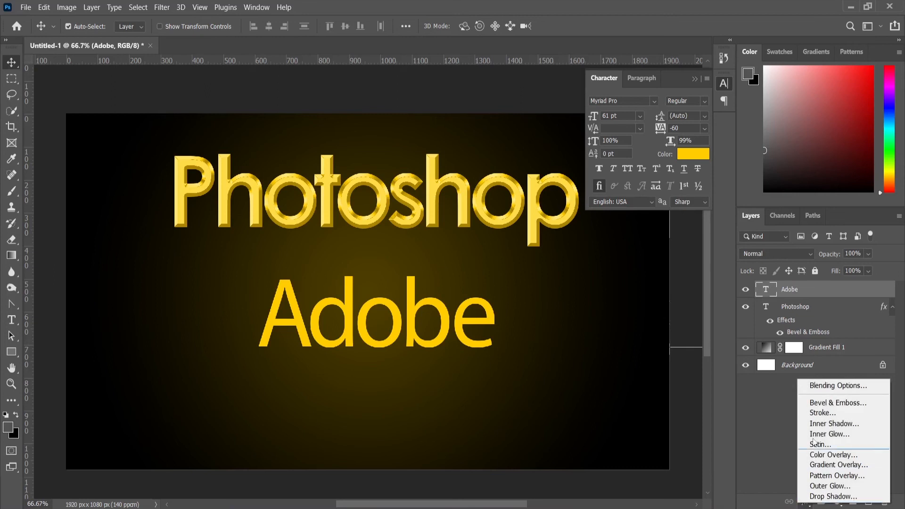
{"action": "left_click", "coordinate": [820, 405]}
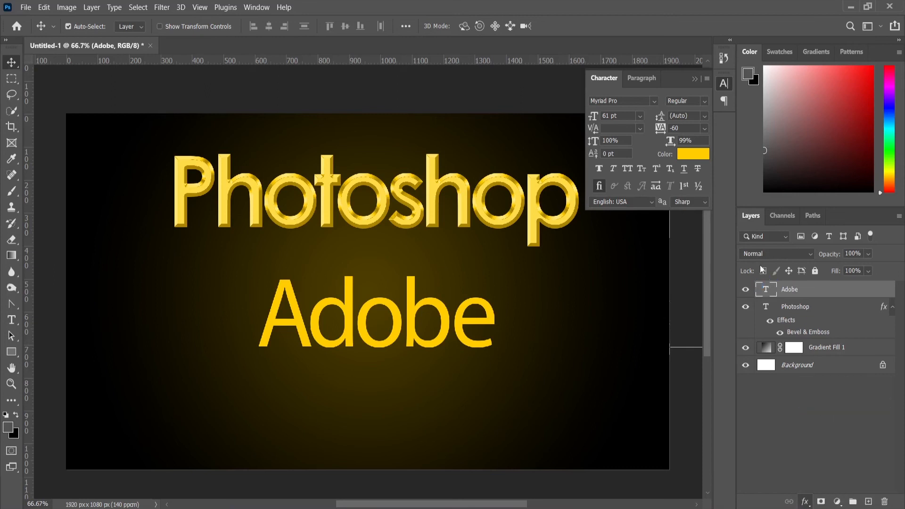
{"action": "left_click_drag", "start_coordinate": [626, 27], "coordinate": [653, 30]}
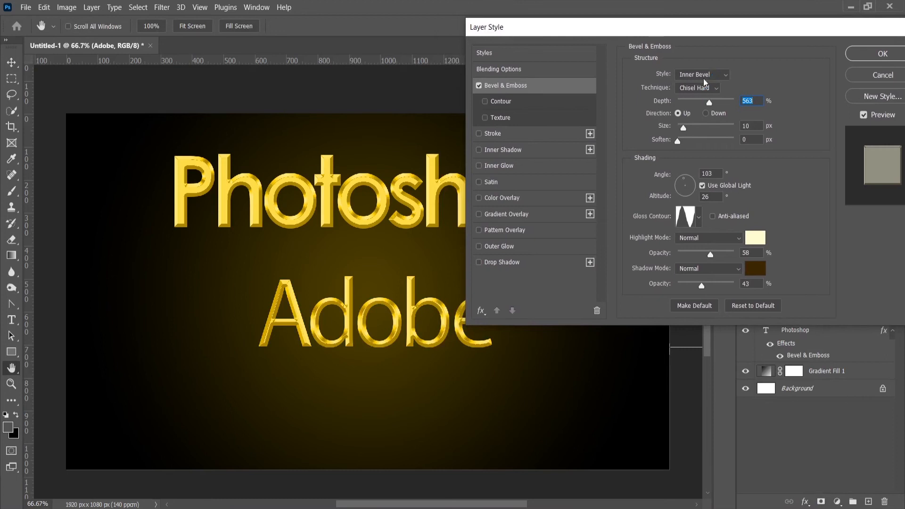
Set the Adobe bevel's size to 68 px, highlight opacity to 61% and shadow opacity to 46%, and apply the style
{"action": "left_click_drag", "start_coordinate": [712, 105], "coordinate": [688, 130]}
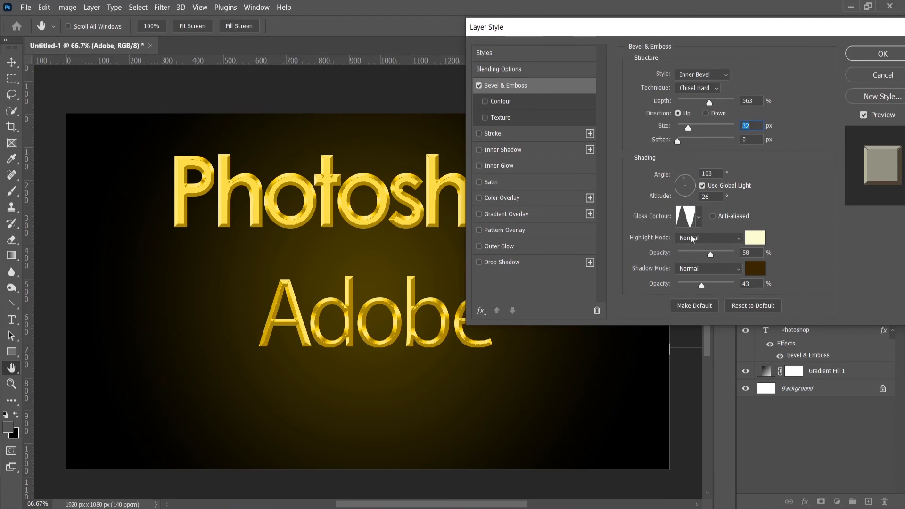
{"action": "left_click_drag", "start_coordinate": [705, 256], "coordinate": [714, 255]}
{"action": "left_click", "coordinate": [711, 255]}
{"action": "mouse_move", "coordinate": [704, 286]}
{"action": "left_mouse_down"}
{"action": "mouse_move", "coordinate": [712, 286]}
{"action": "mouse_move", "coordinate": [704, 286]}
{"action": "left_mouse_up"}
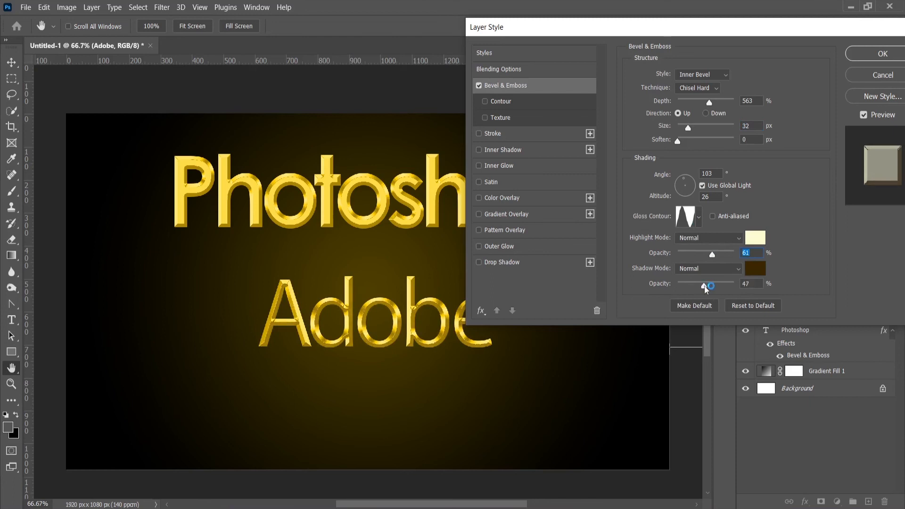
{"action": "left_click_drag", "start_coordinate": [688, 129], "coordinate": [696, 133]}
{"action": "left_click_drag", "start_coordinate": [696, 27], "coordinate": [687, 27]}
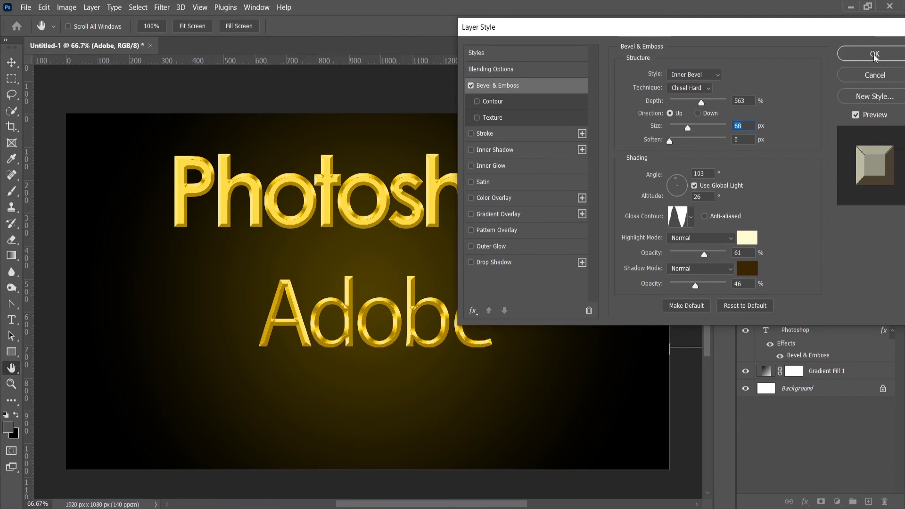
{"action": "left_click", "coordinate": [874, 55]}
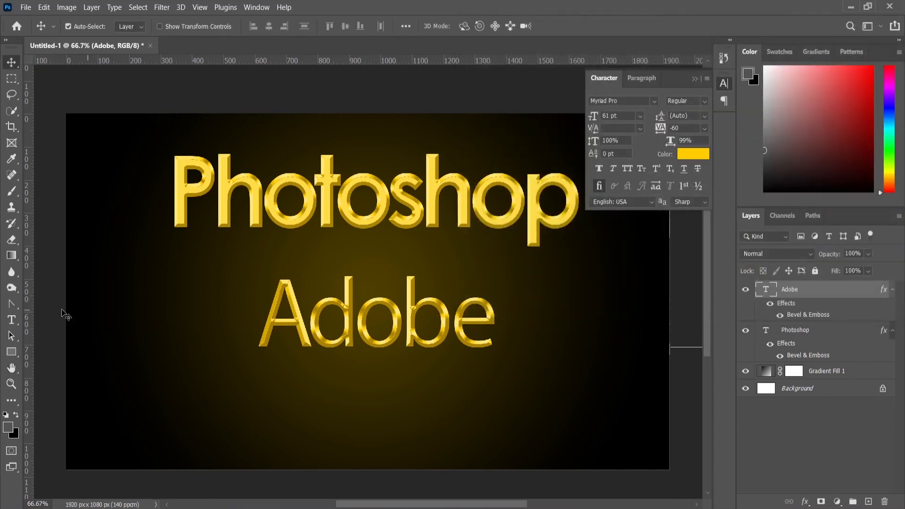
Change the font style of the word Adobe to Italic and commit the text
{"action": "left_click", "coordinate": [11, 321]}
{"action": "double_click", "coordinate": [278, 325]}
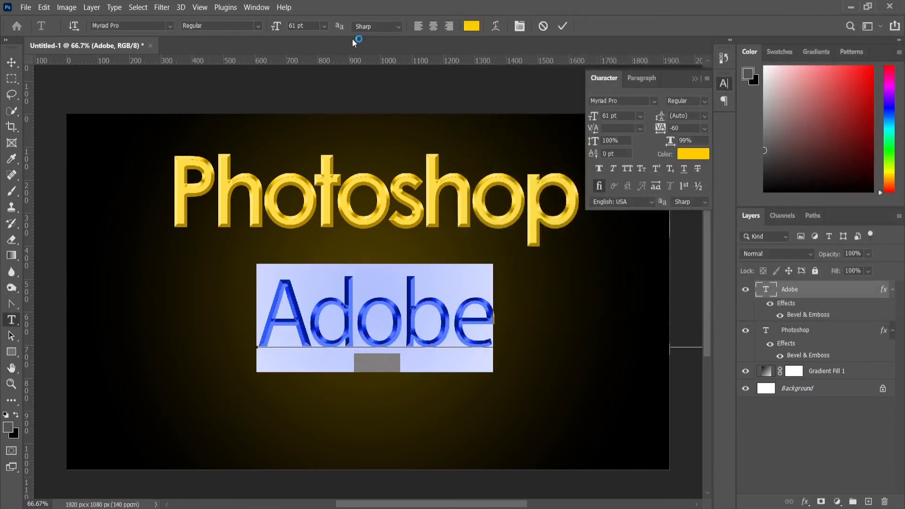
{"action": "left_click", "coordinate": [322, 25]}
{"action": "left_click", "coordinate": [260, 26]}
{"action": "left_click", "coordinate": [260, 26]}
{"action": "left_click", "coordinate": [229, 47]}
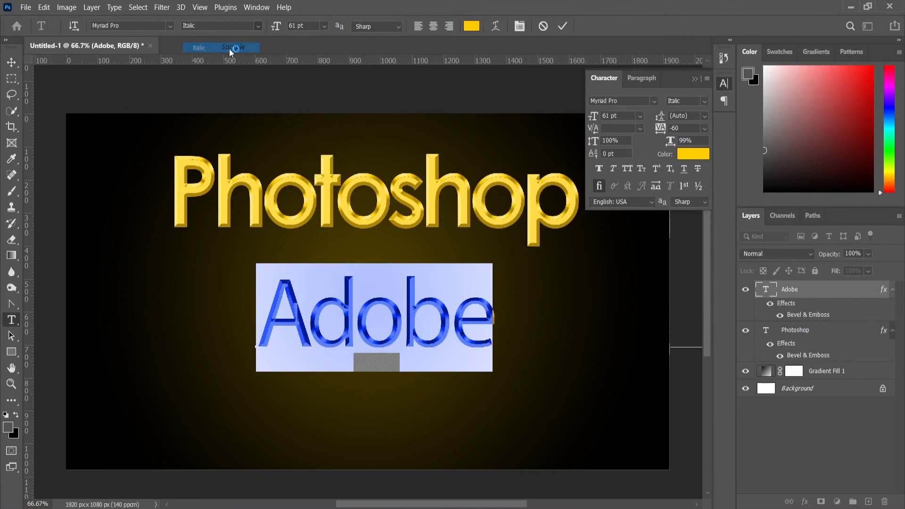
{"action": "left_click", "coordinate": [563, 25]}
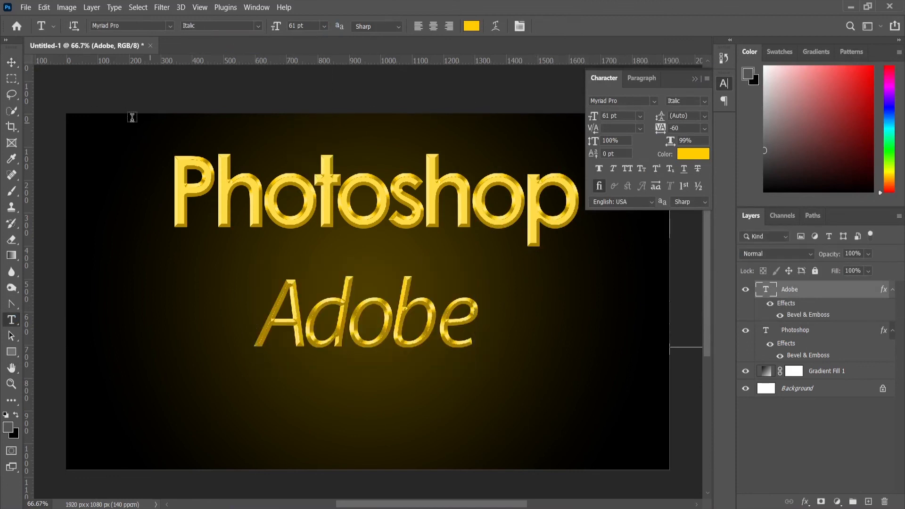
Rearrange the two words so that Adobe sits directly above Photoshop near the middle of the canvas
{"action": "left_click", "coordinate": [13, 63]}
{"action": "left_click_drag", "start_coordinate": [380, 200], "coordinate": [380, 359]}
{"action": "left_click_drag", "start_coordinate": [377, 300], "coordinate": [378, 213]}
{"action": "left_click_drag", "start_coordinate": [382, 342], "coordinate": [380, 309]}
Select the gradient fill layer and lock it completely
{"action": "mouse_move", "coordinate": [348, 228]}
{"action": "left_mouse_down"}
{"action": "mouse_move", "coordinate": [362, 302]}
{"action": "mouse_move", "coordinate": [345, 225]}
{"action": "left_mouse_up"}
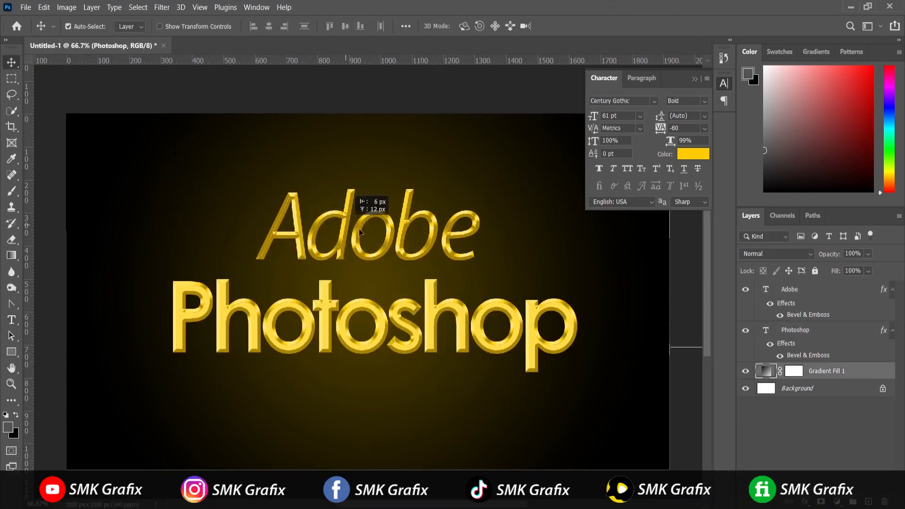
{"action": "left_click", "coordinate": [815, 271]}
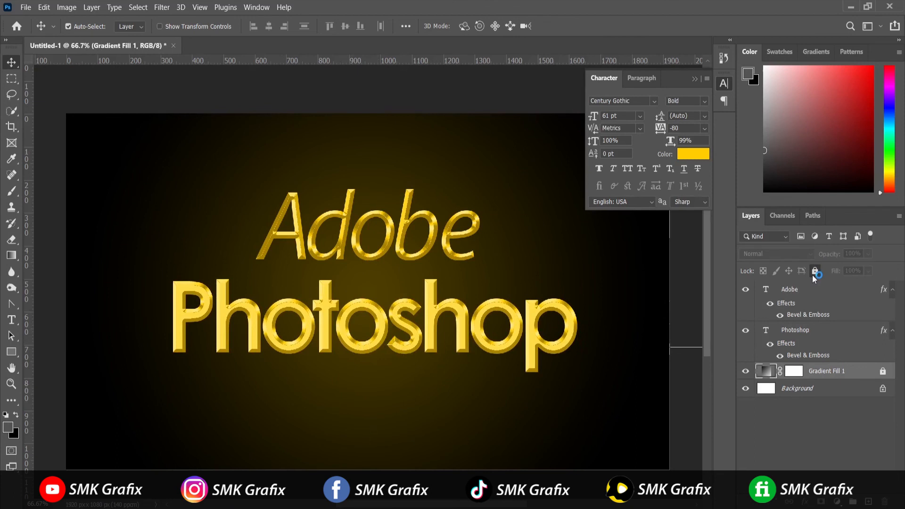